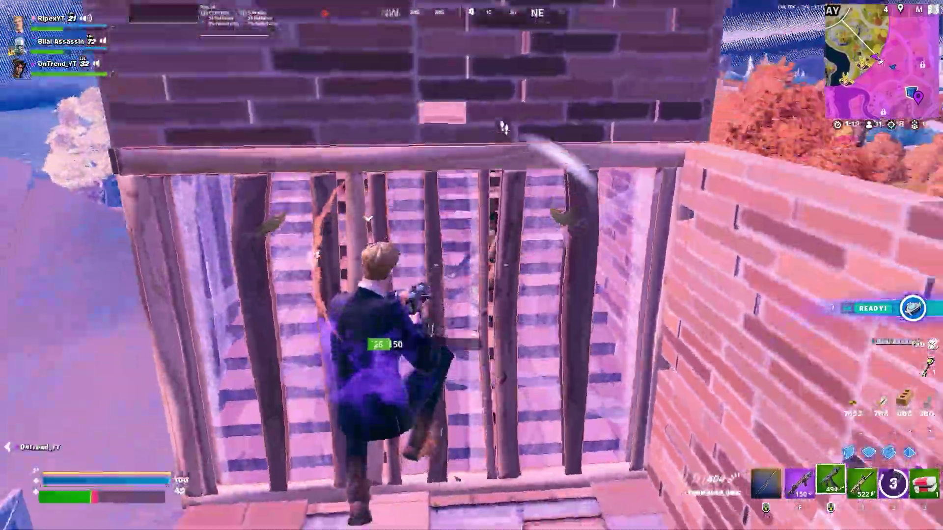
- Build a ramp and stairs, knock down the enemy, and climb toward the trees
key(2)
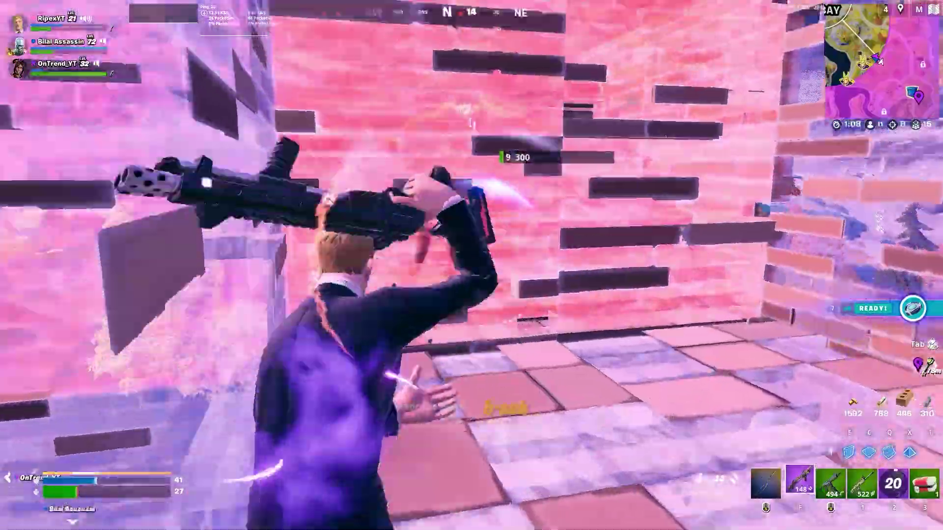
click(472, 265)
key(w)
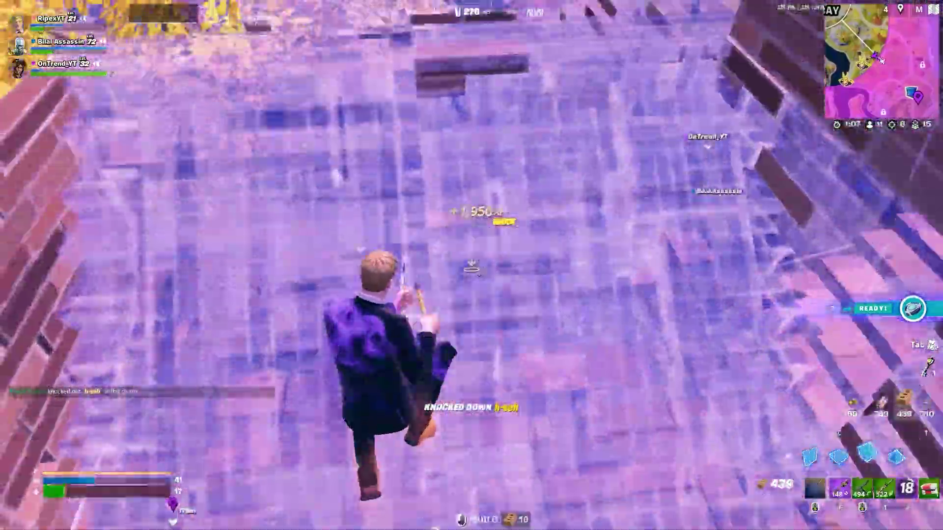
- Launch into the air with the Shockwave Hammer, then grab the Twin Mag SMG on the snowy hill
key(1)
click(472, 265)
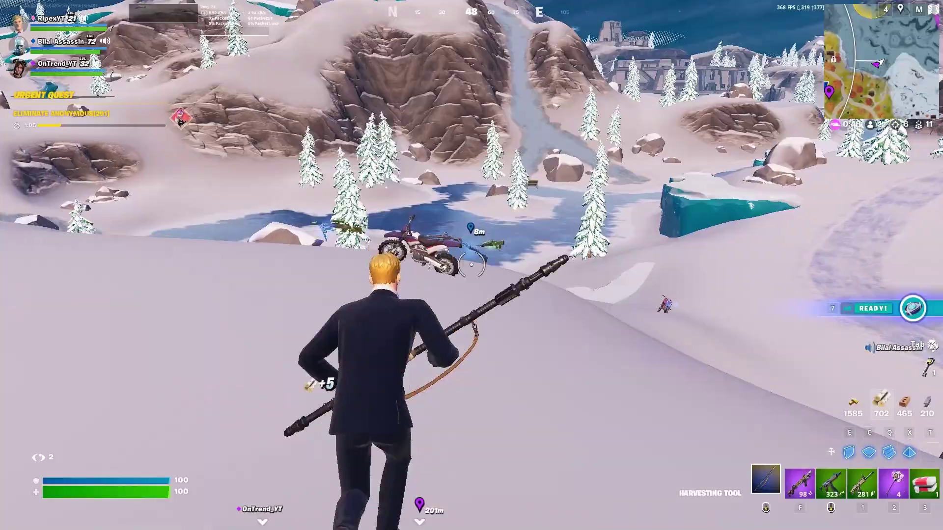
key(w)
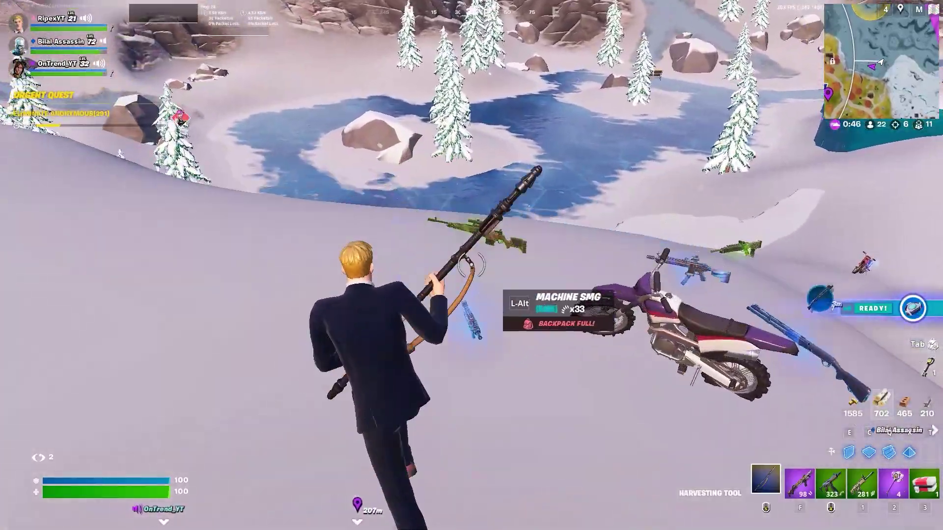
key(w)
key(2)
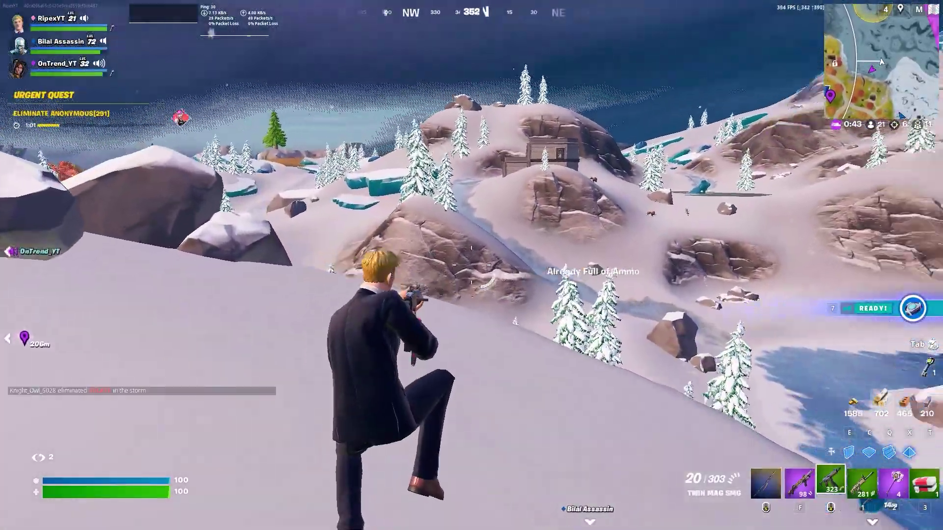
- Aim the SMG, select the two Winaero desktop files, then restore and maximize the UPTO Packs browser
right_click(471, 265)
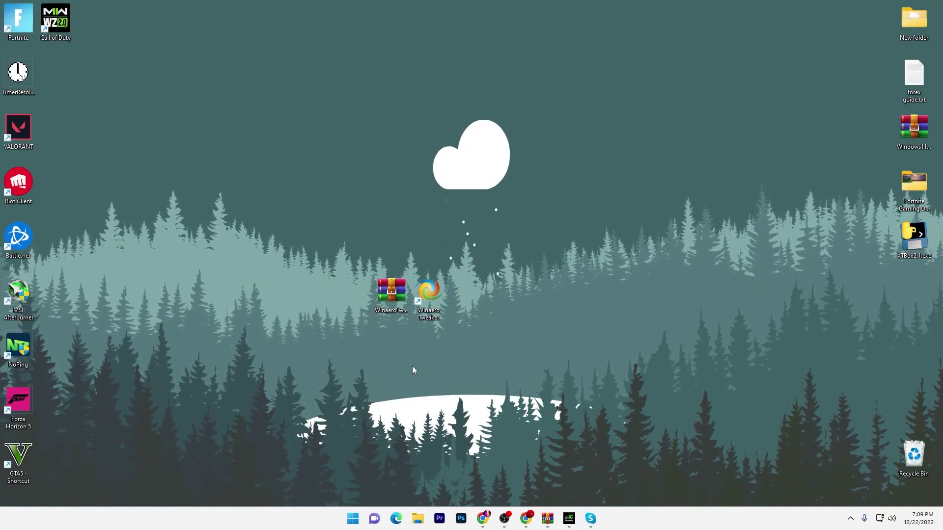
drag(301, 240, 498, 338)
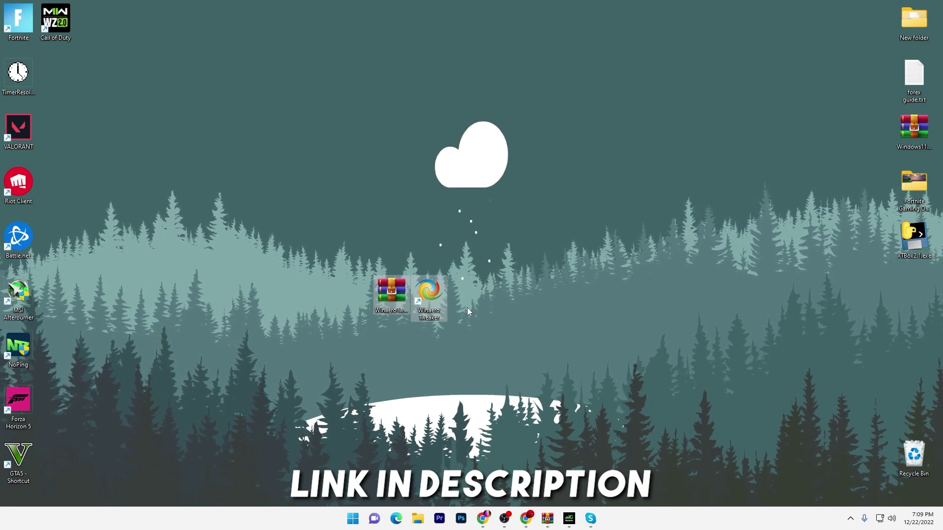
click(528, 521)
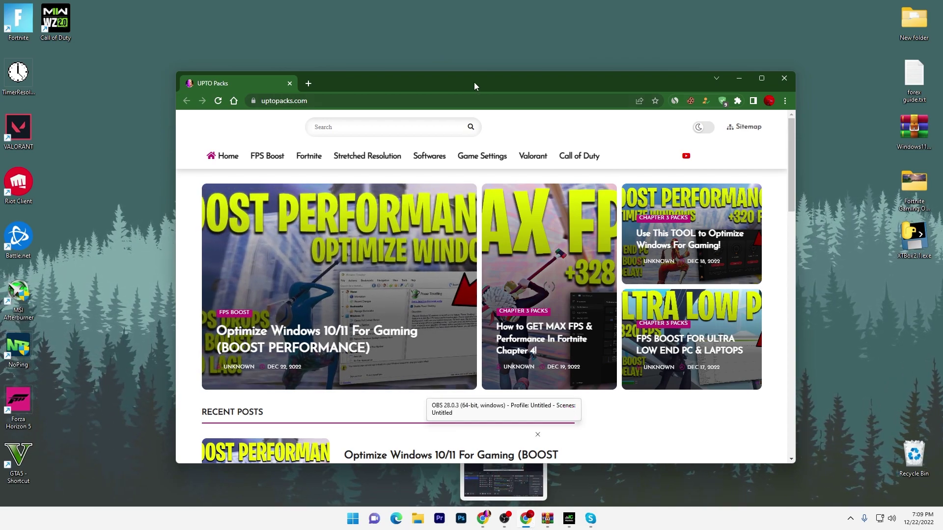
double_click(509, 81)
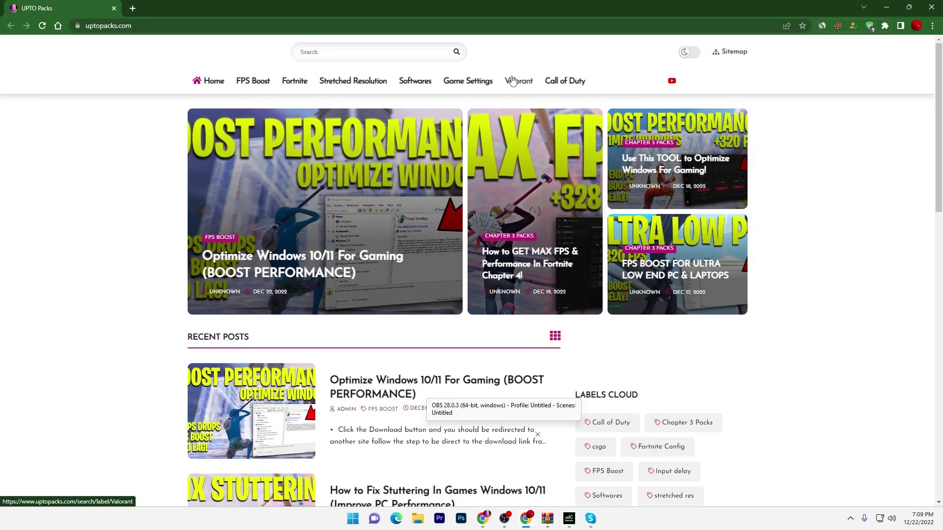
scroll(512, 80, down, 5)
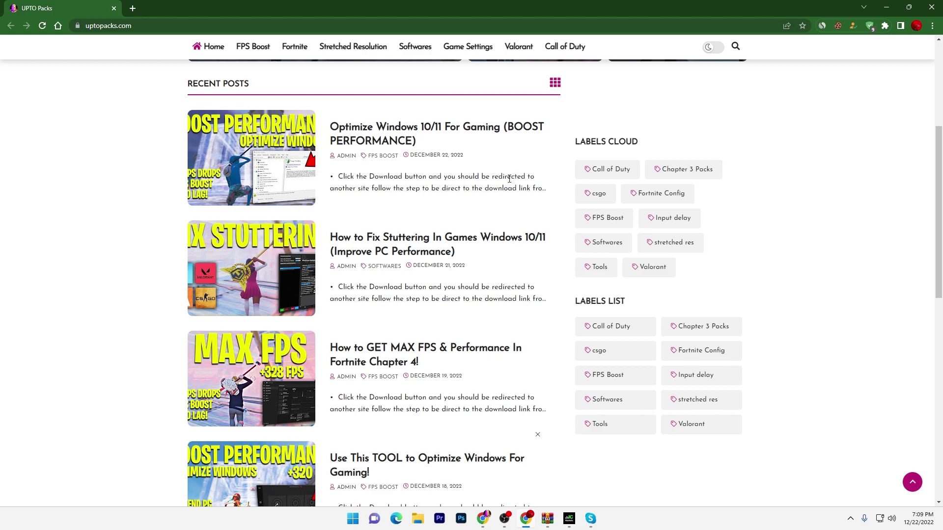
- From the FPS Boost listing, open the 'Optimize Windows 10/11 For Gaming' post and scroll to DOWNLOAD
click(251, 49)
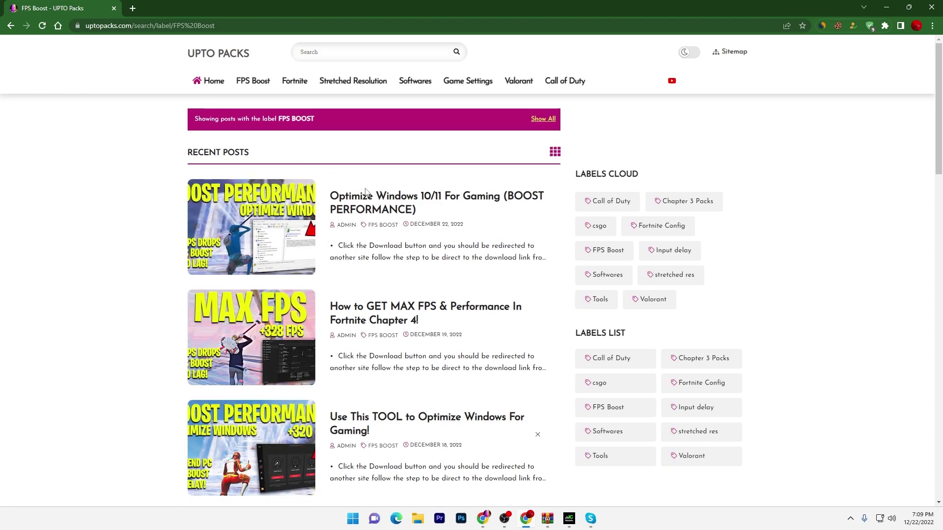
click(337, 46)
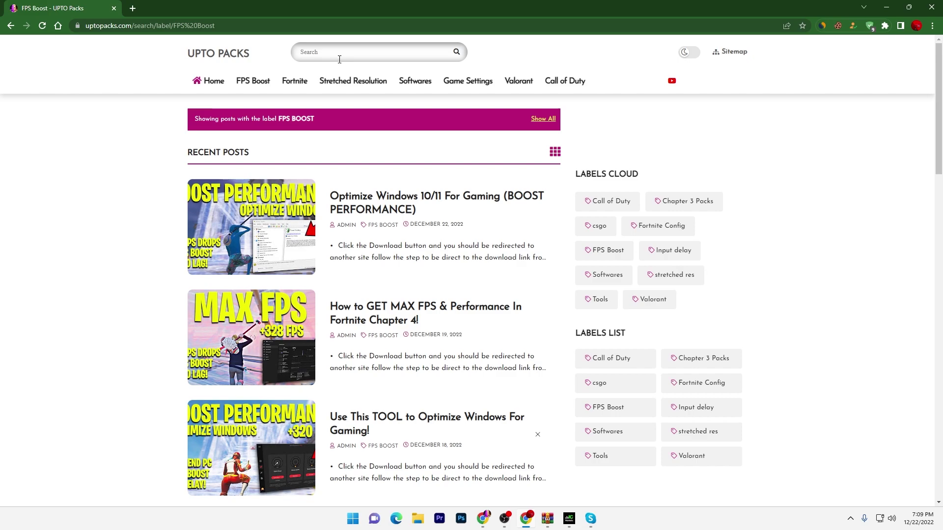
click(373, 207)
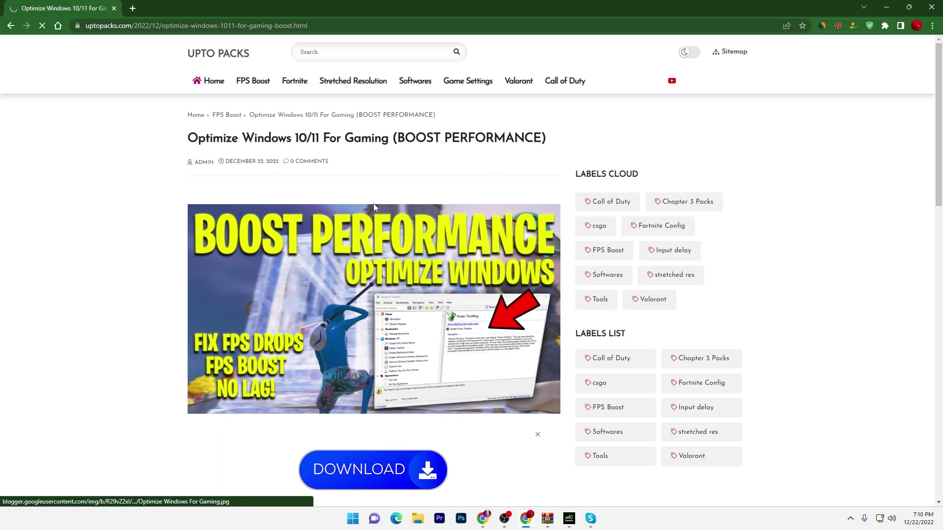
scroll(374, 208, down, 10)
- Follow the download link to Rekonise, subscribe on YouTube, and close the YouTube tab
click(378, 261)
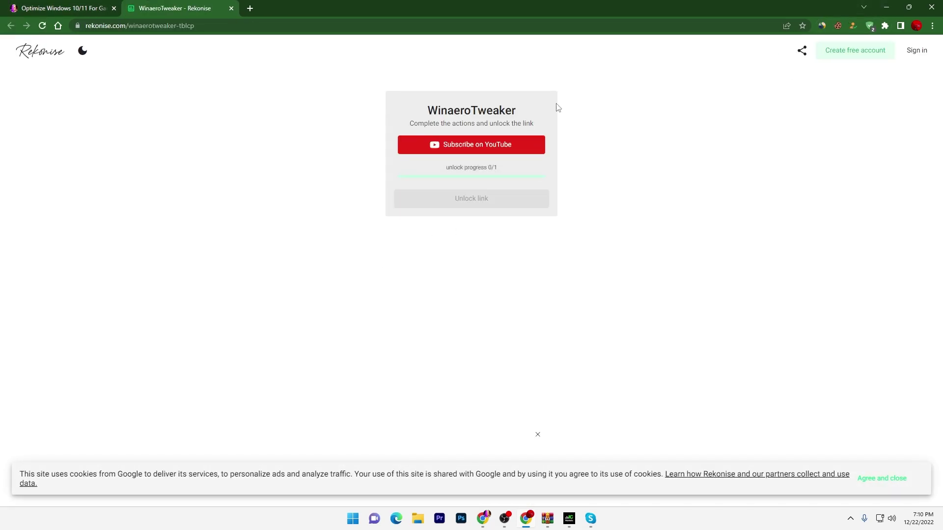
click(469, 143)
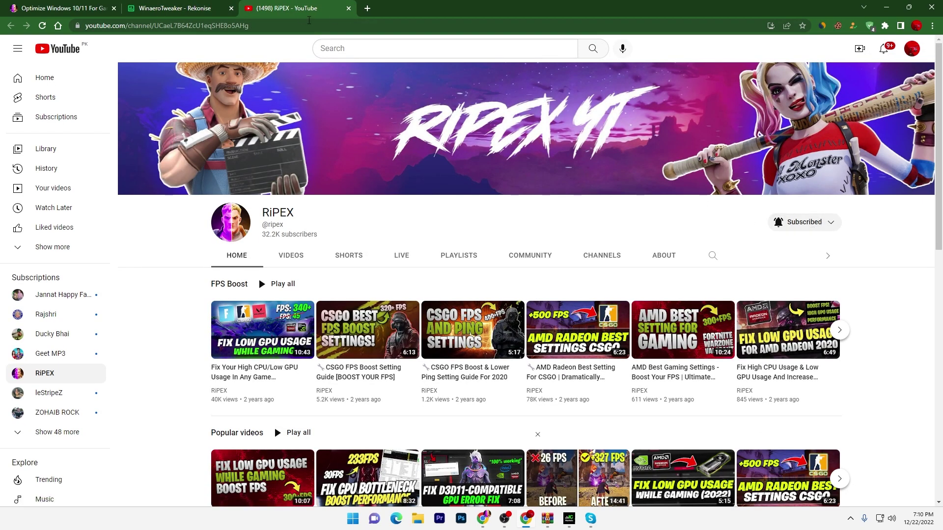
click(348, 9)
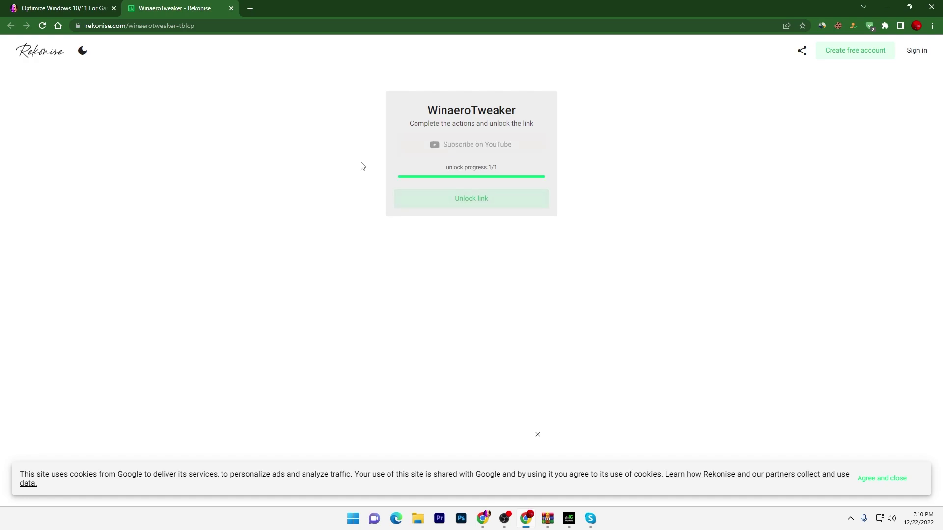
- Unlock the link, download WinaeroTweaker.zip (2.45MB) from MediaFire, and minimize Chrome
click(473, 199)
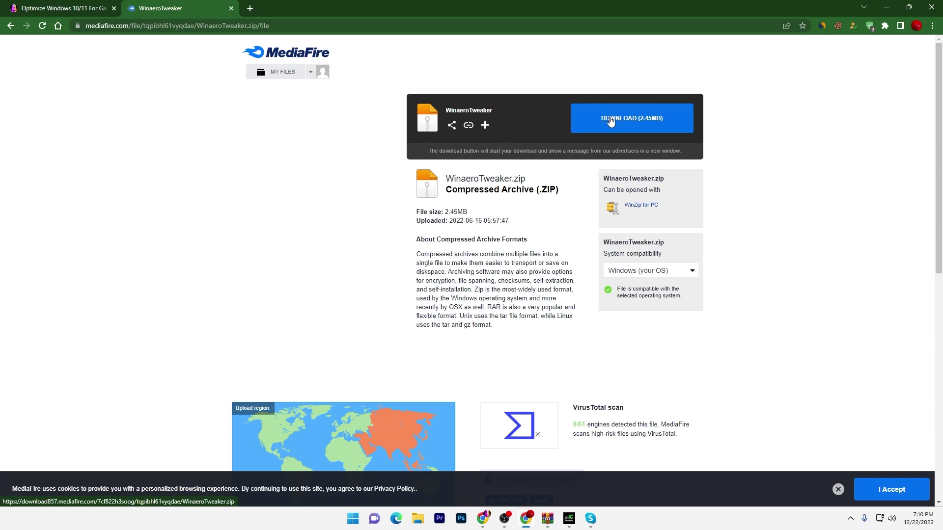
click(879, 9)
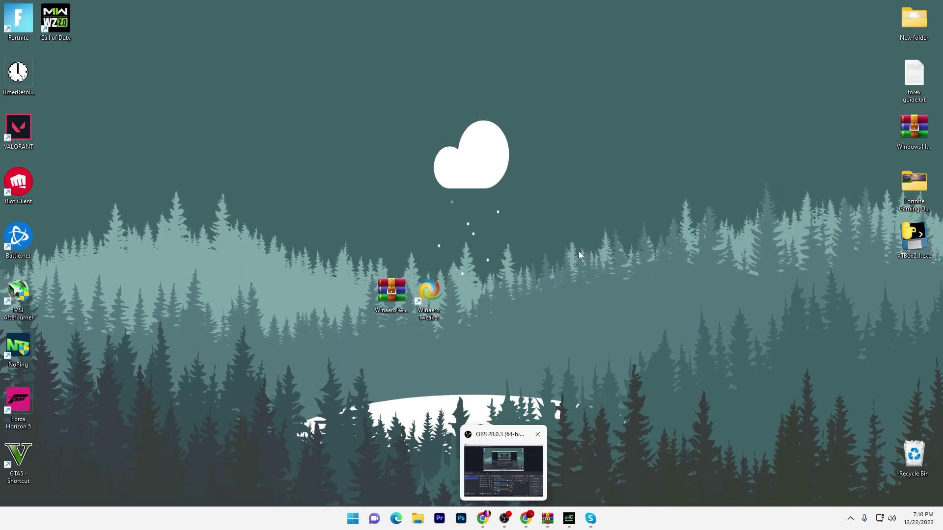
- Open WinaeroTweaker.zip in WinRAR and launch the WinaeroTweaker installer
double_click(399, 291)
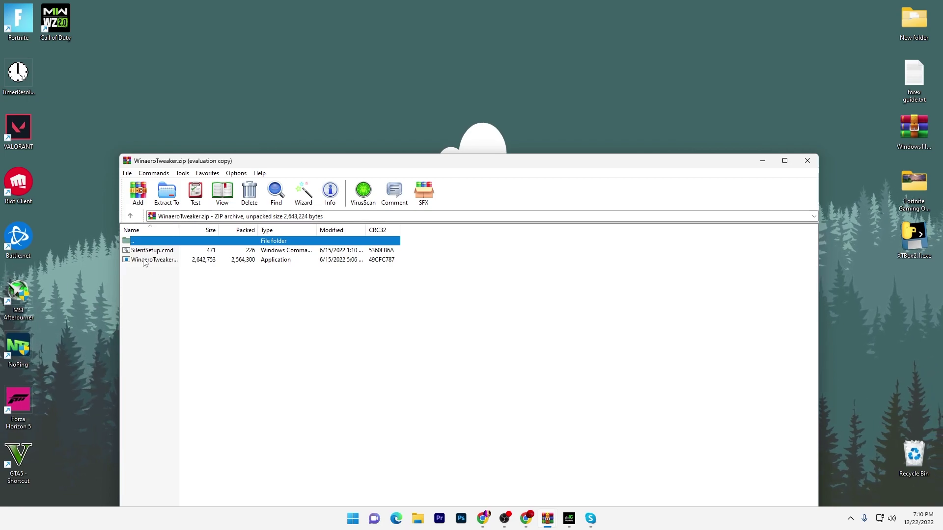
key(Escape)
key(Down)
key(Return)
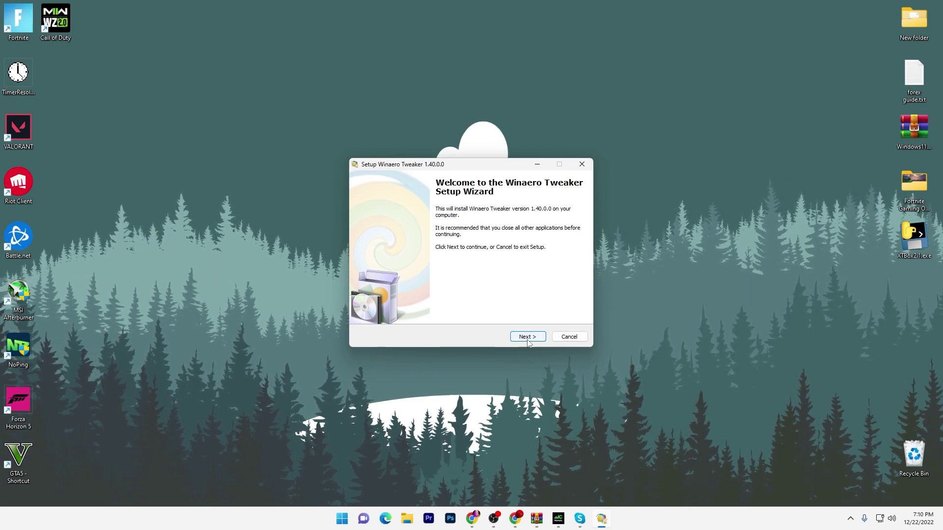
- Walk Setup 1.40.0.0 past the license to Additional Tasks, exit it, and reposition the desktop shortcut
click(528, 339)
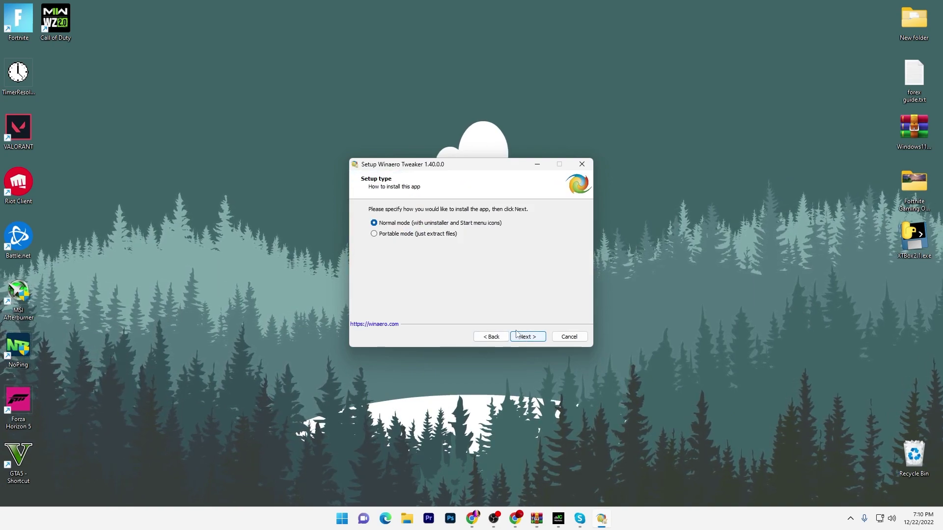
click(526, 338)
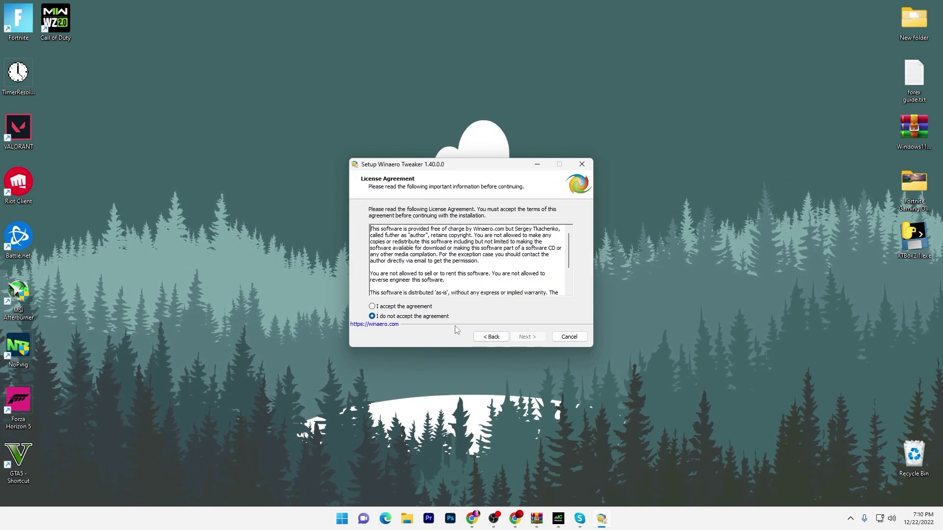
click(402, 307)
click(527, 338)
click(529, 339)
click(530, 339)
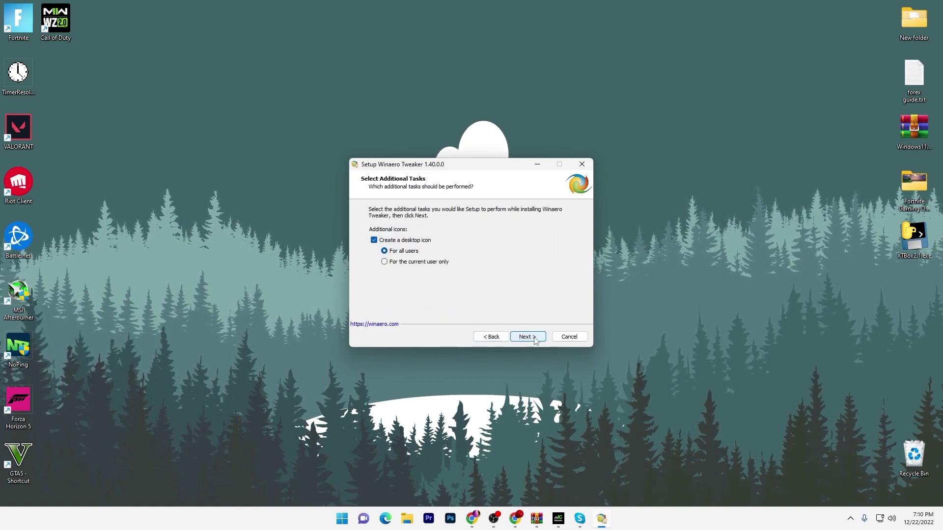
click(582, 164)
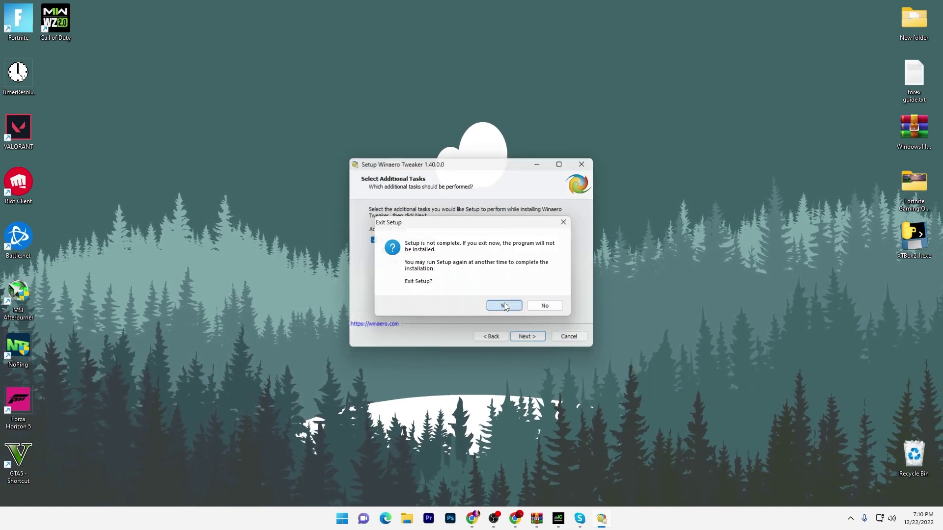
click(506, 305)
drag(429, 295, 503, 297)
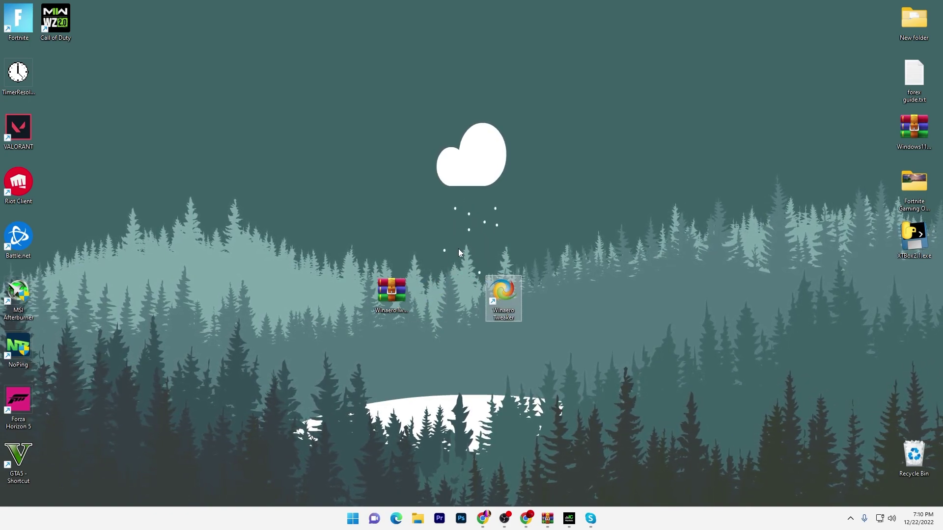
- Launch Winaero Tweaker 1.40.0.0 from its desktop shortcut
double_click(498, 293)
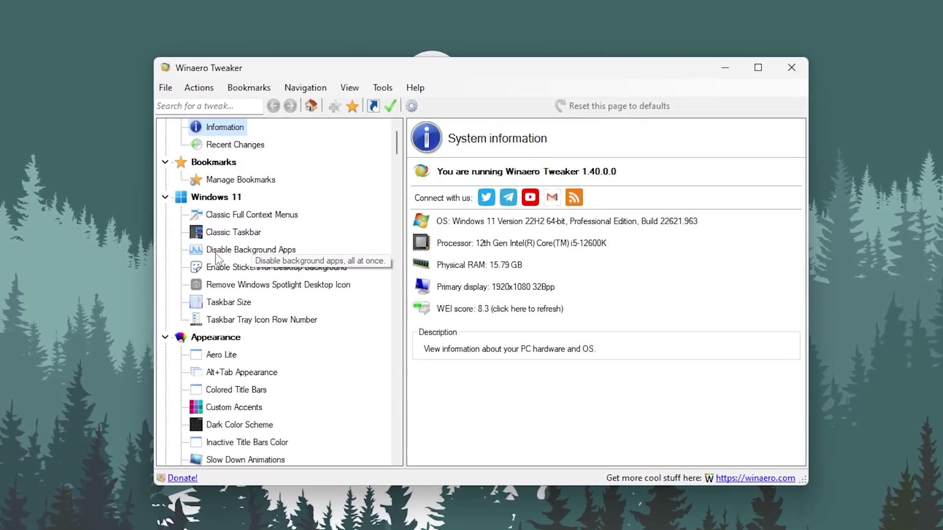
- View Disable Background Apps, then tick Remove Windows Spotlight Desktop Icon
click(213, 251)
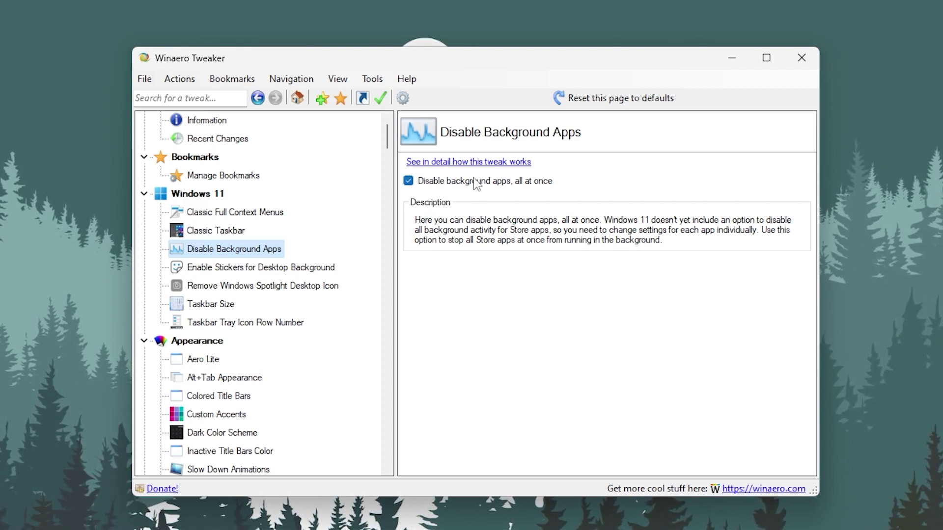
click(199, 288)
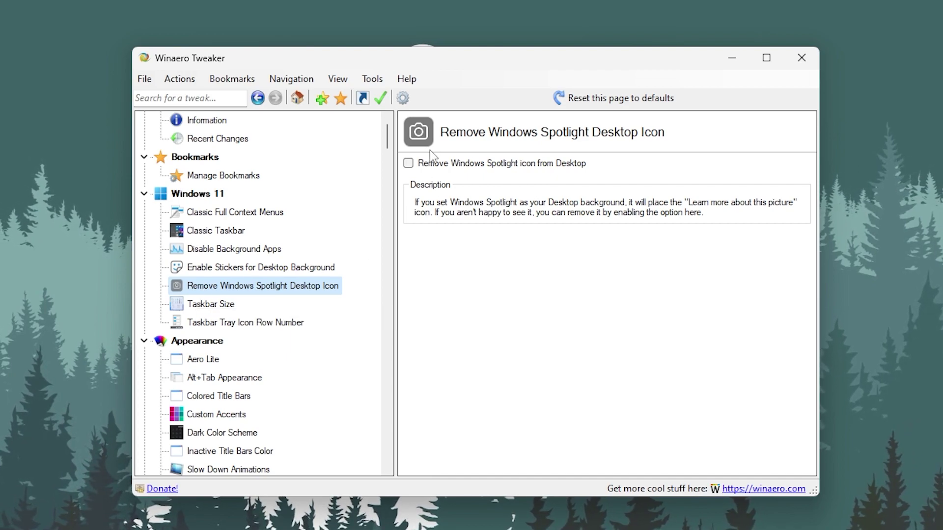
click(408, 162)
scroll(301, 321, down, 1)
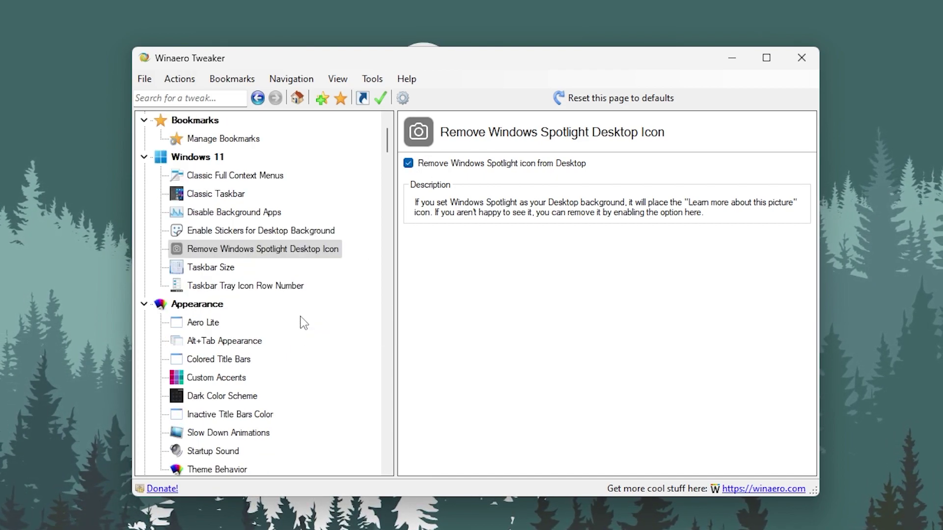
- On the Aero Lite page, apply 'Enable Aero Lite (default)'
click(208, 324)
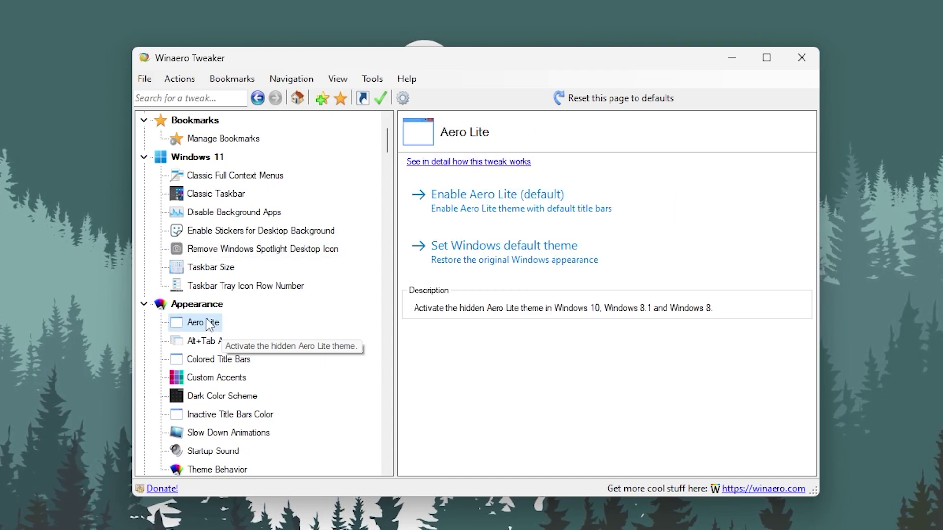
click(475, 196)
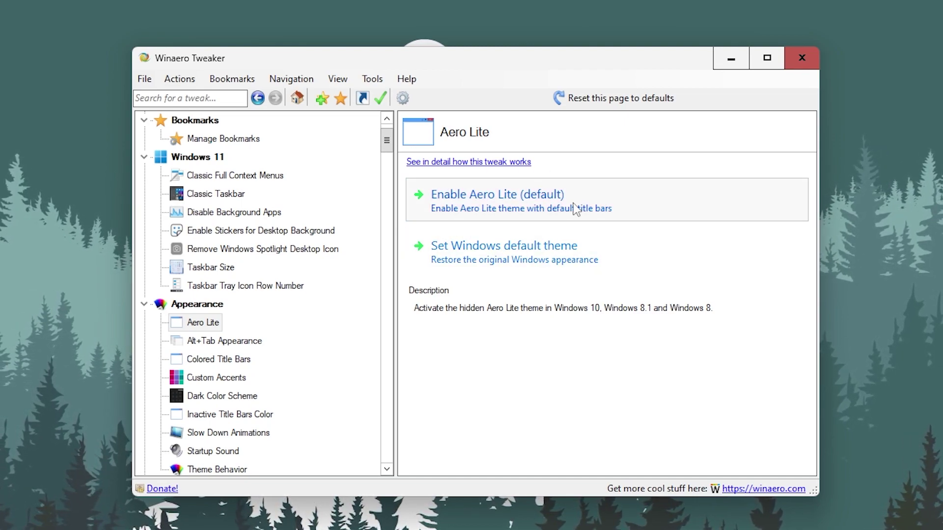
- Scroll the tweak tree to Behavior and select Ads and Unwanted Apps
scroll(374, 269, down, 1)
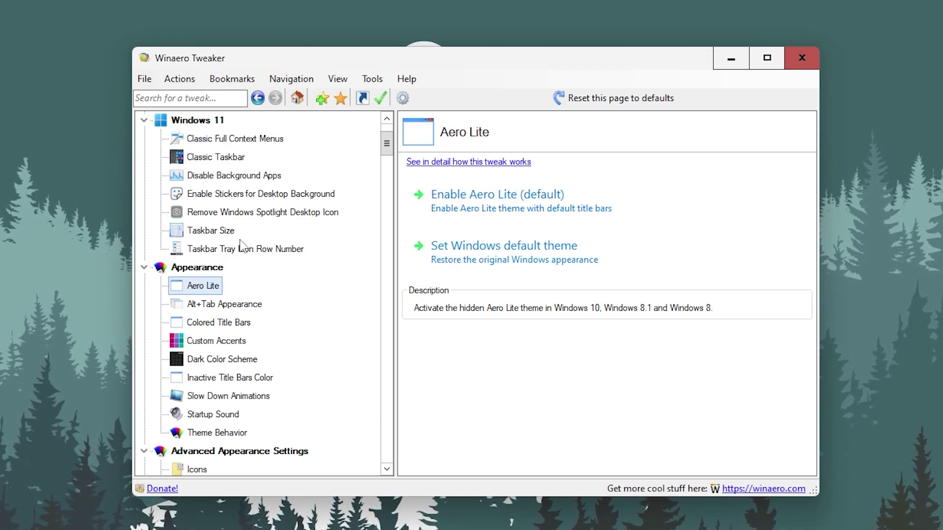
scroll(275, 231, down, 3)
scroll(278, 233, down, 4)
scroll(278, 234, down, 3)
scroll(278, 233, up, 2)
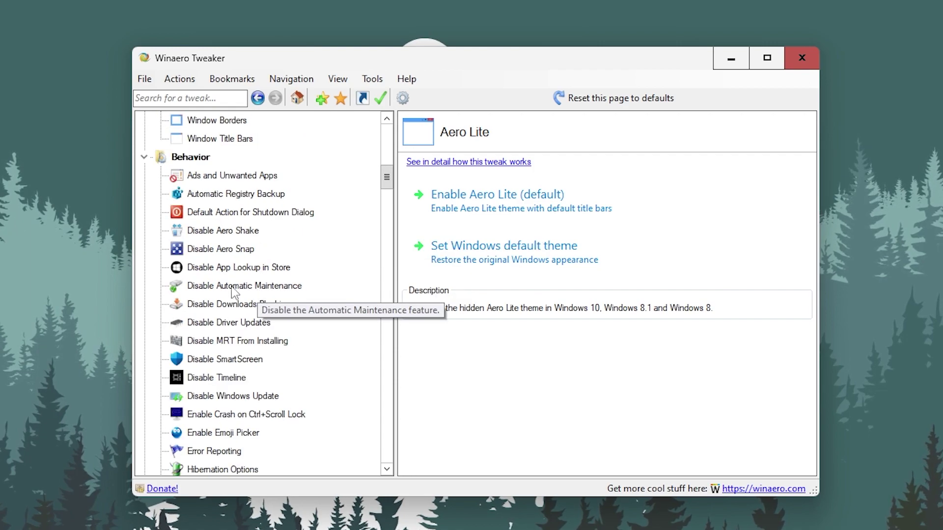
click(208, 177)
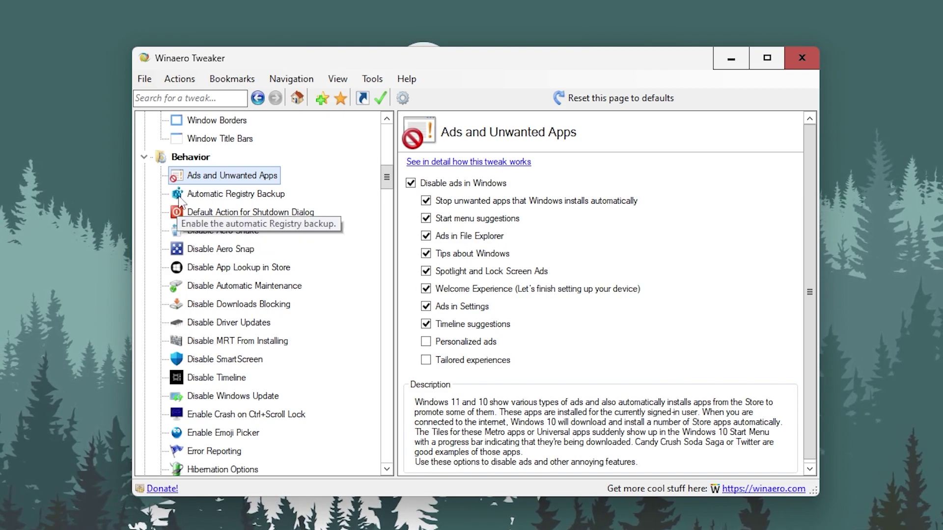
- Tick Disable Aero Snap, then view Disable Downloads Blocking and Disable Automatic Maintenance
click(218, 194)
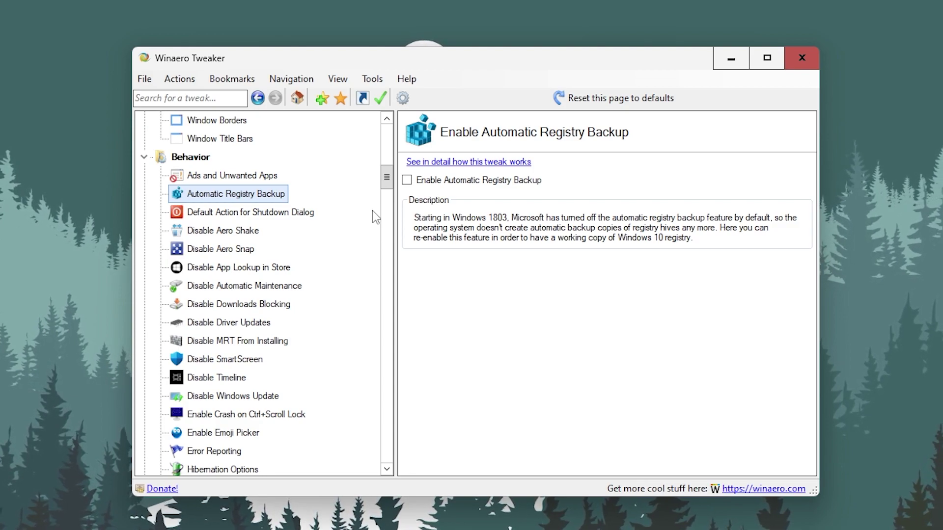
click(216, 233)
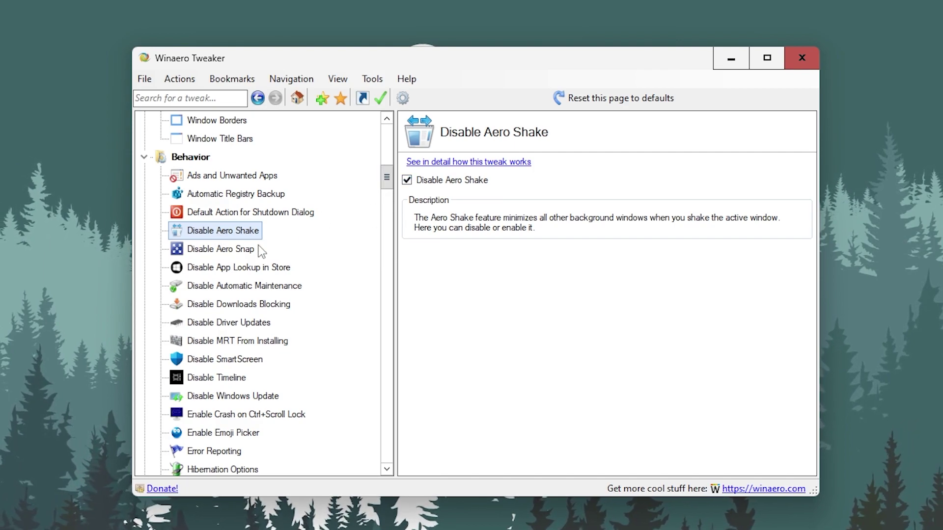
click(208, 254)
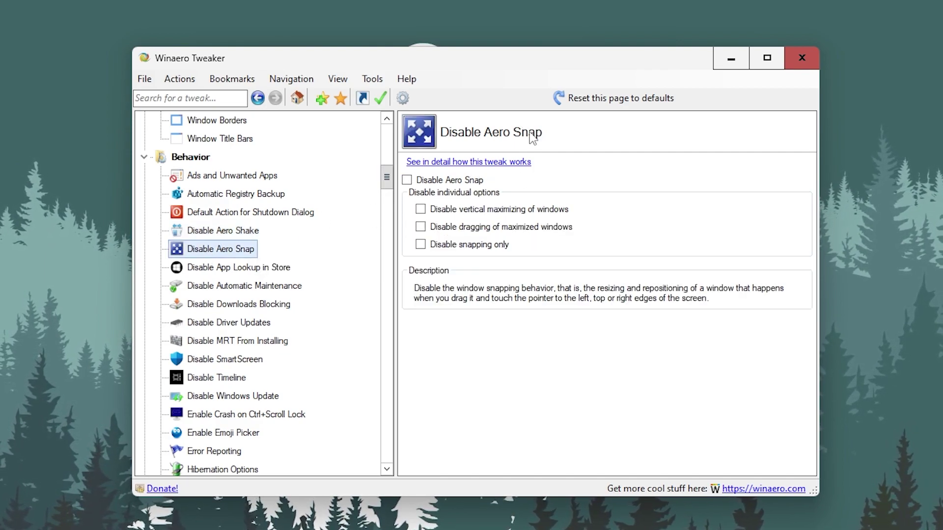
click(412, 181)
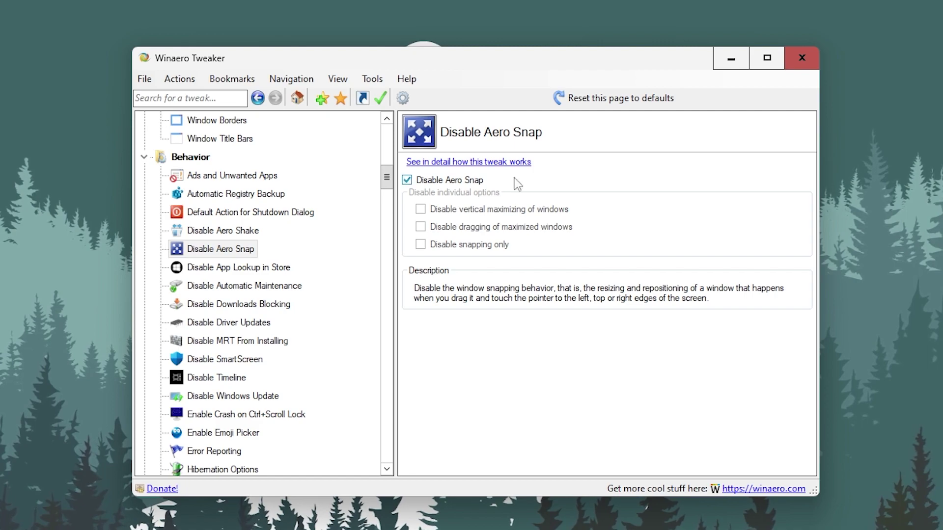
scroll(311, 280, down, 1)
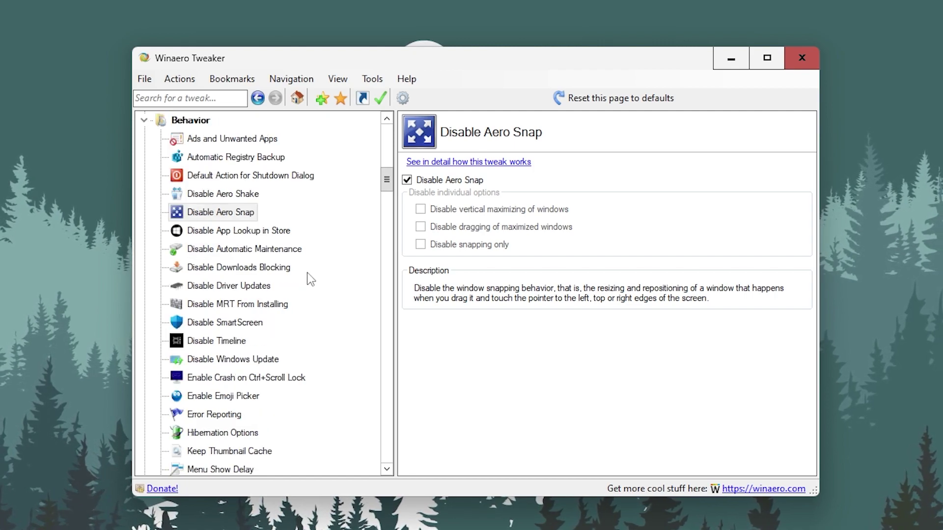
click(248, 270)
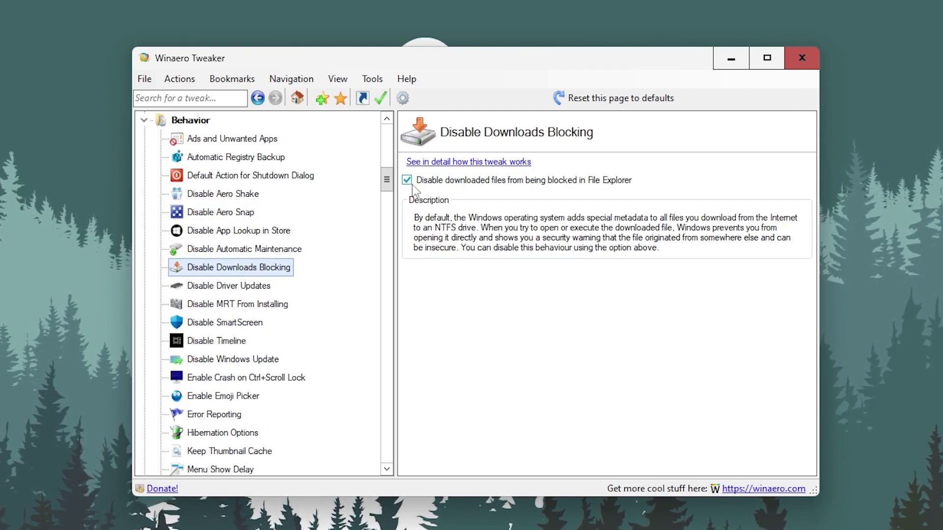
click(219, 249)
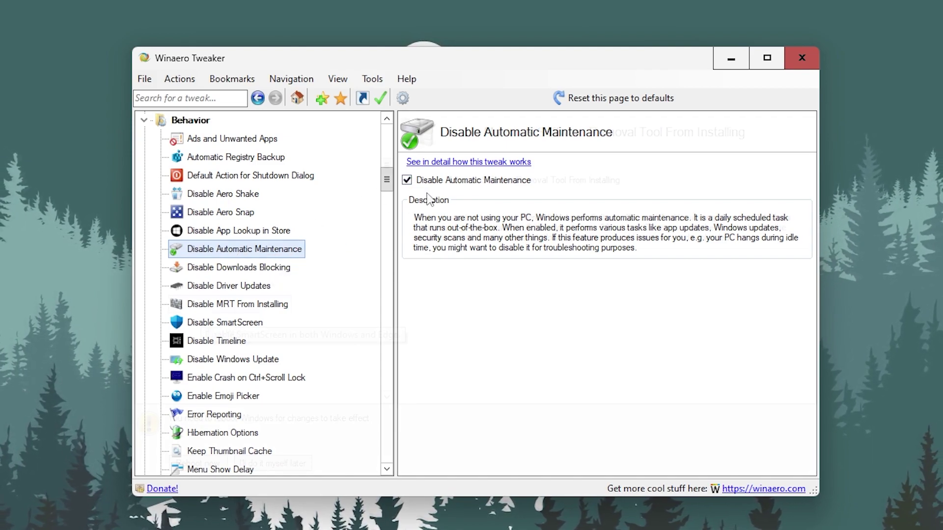
- After viewing the MRT and Timeline tweaks, tick 'Disable Windows updates and notifications' under Disable Windows Update
click(250, 304)
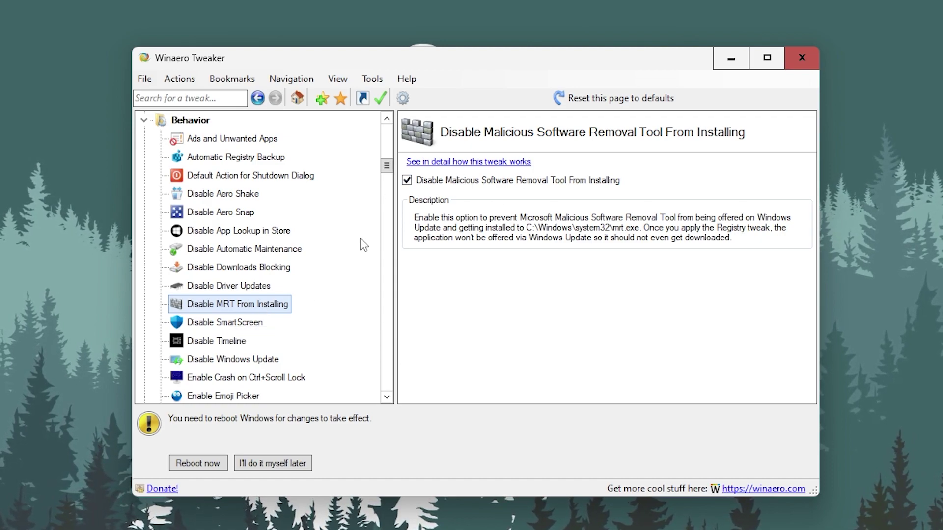
click(212, 342)
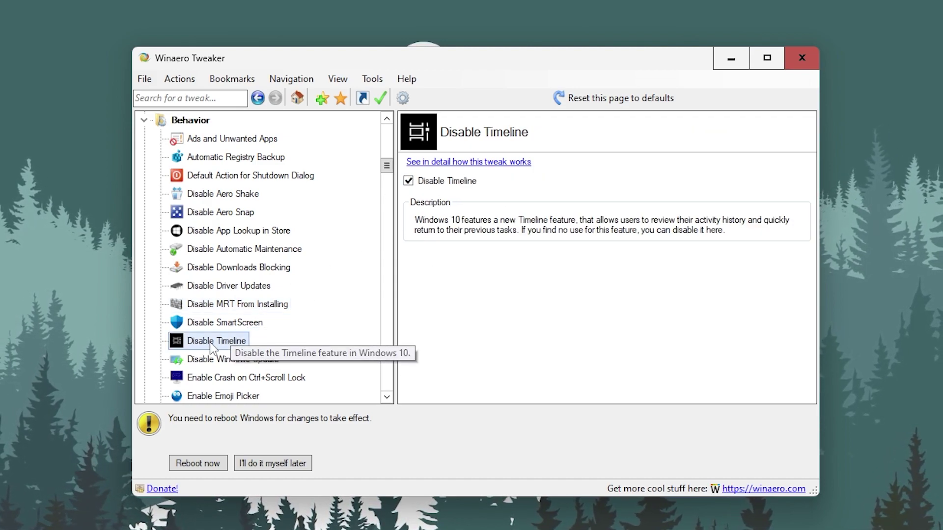
click(236, 360)
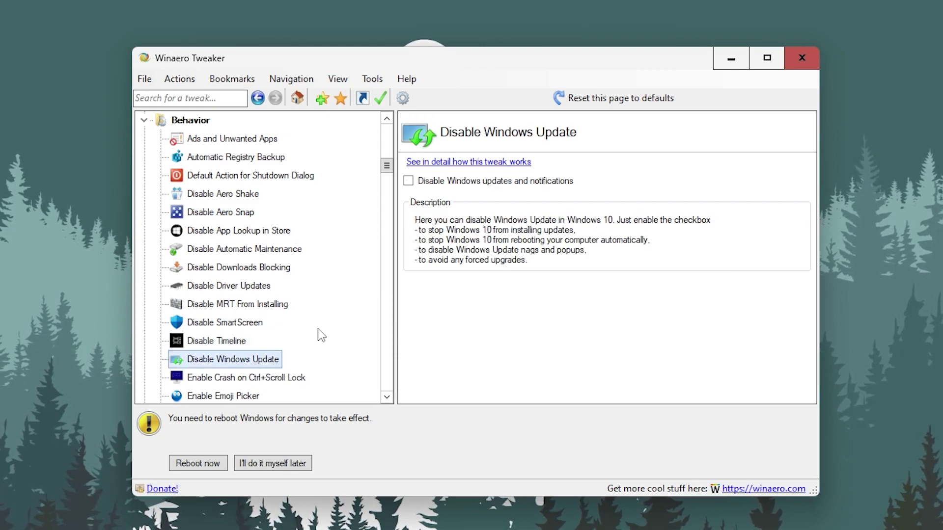
click(436, 183)
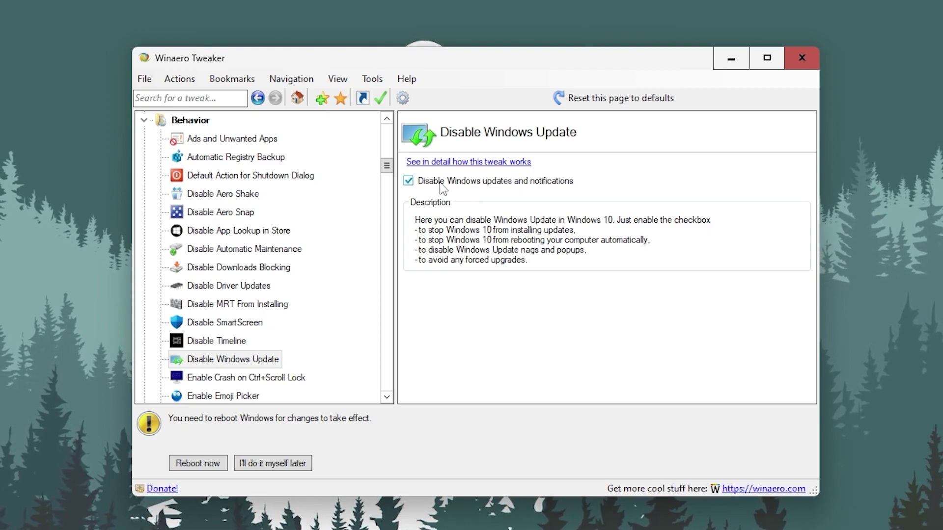
scroll(359, 275, down, 2)
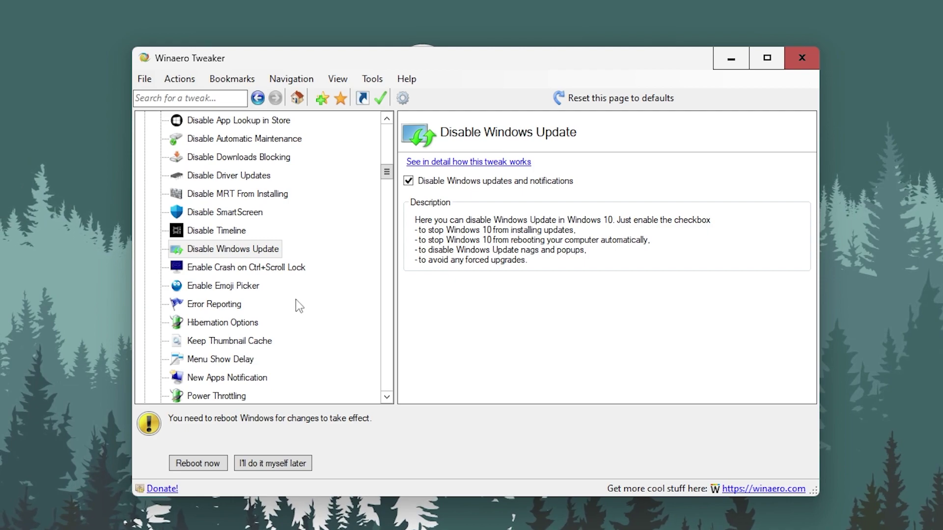
- Select Disable Hibernation under Hibernation Options, then show the Power Throttling tweak with Disable Power Throttling ticked
click(227, 323)
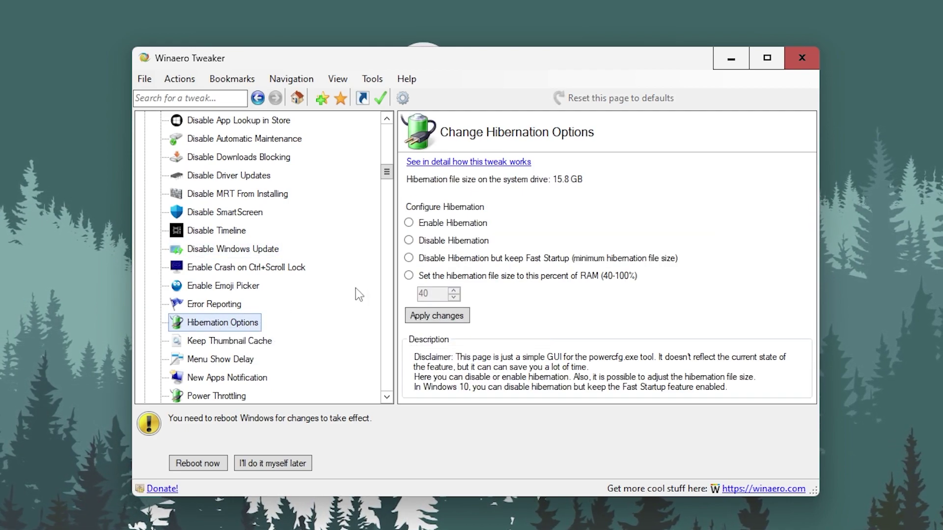
click(433, 245)
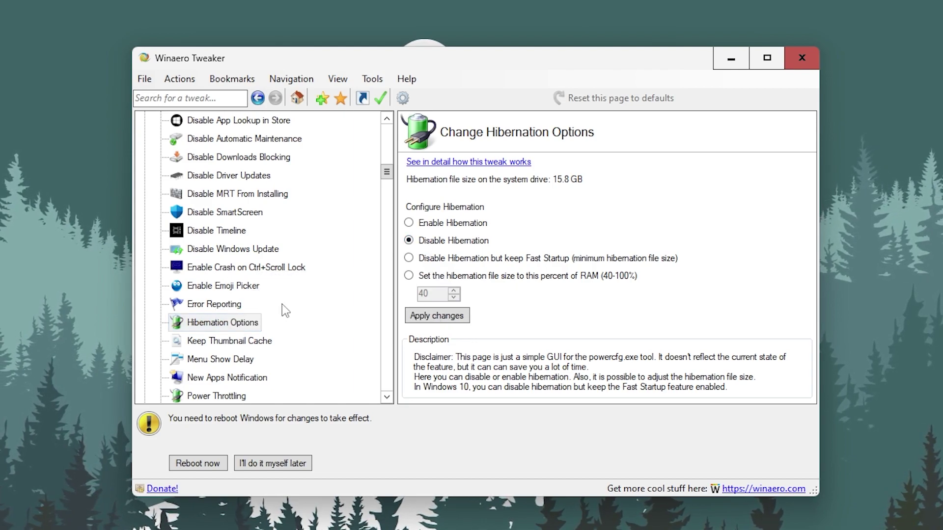
scroll(308, 294, down, 1)
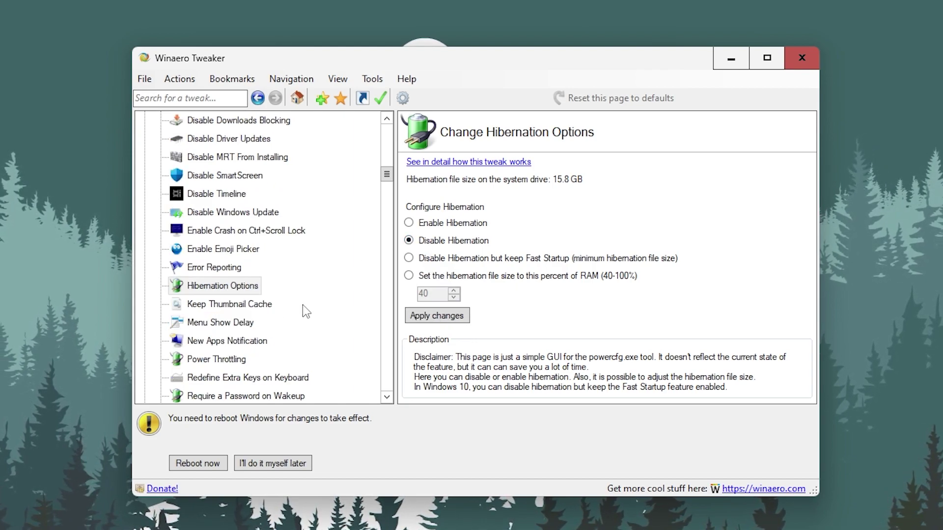
click(209, 362)
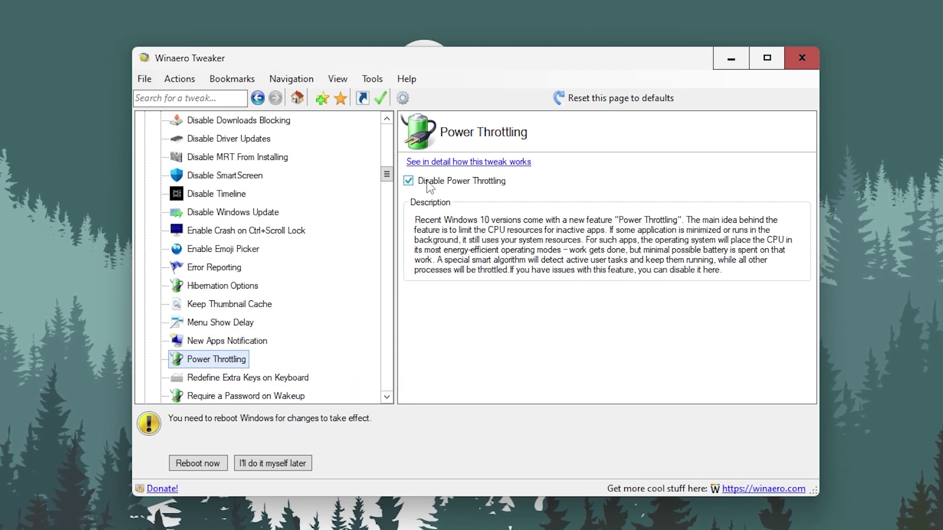
scroll(311, 264, down, 4)
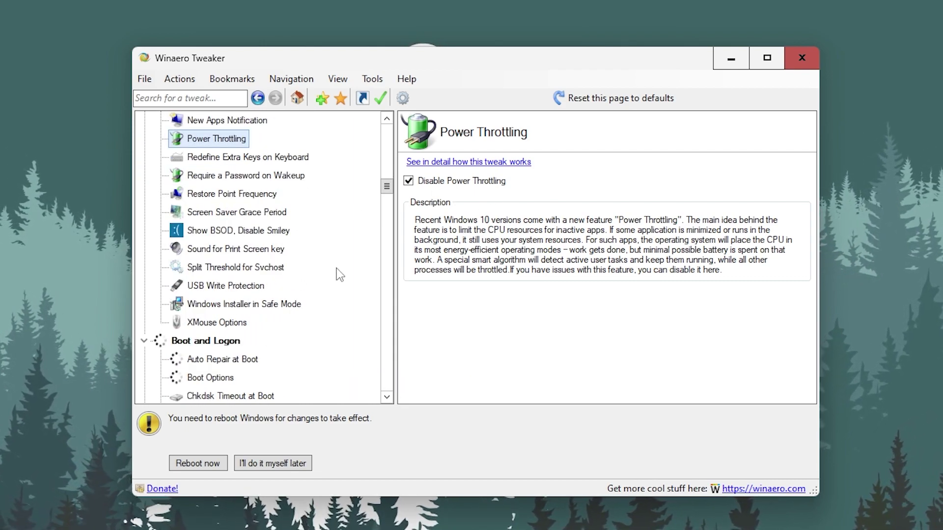
scroll(336, 268, down, 2)
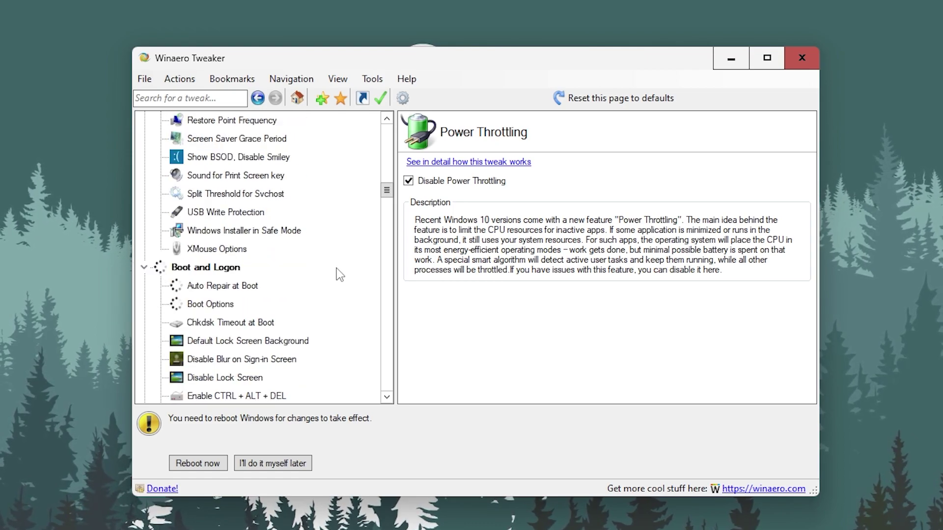
scroll(337, 268, down, 10)
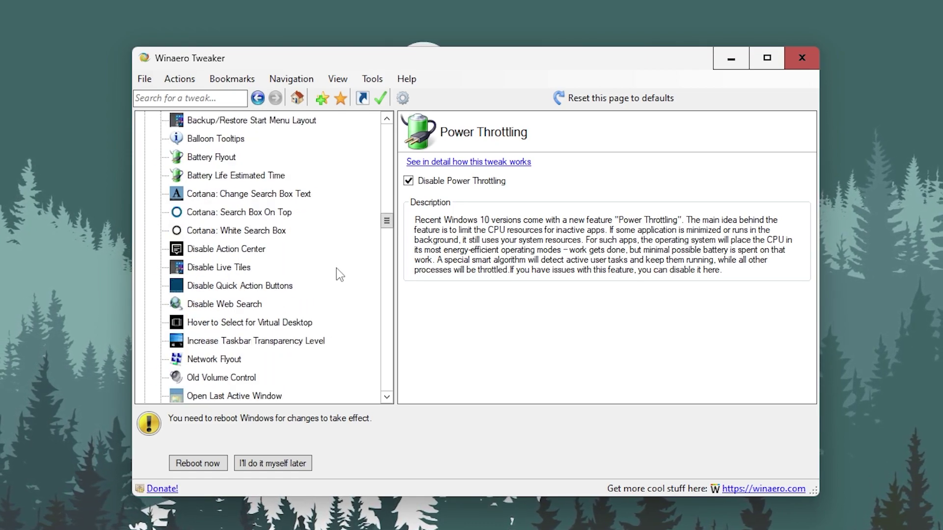
scroll(337, 274, down, 3)
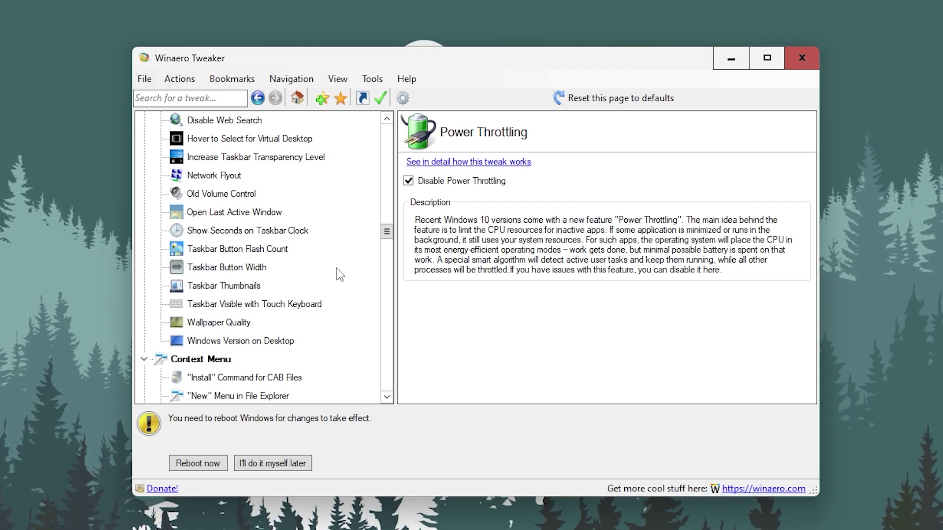
scroll(337, 269, down, 2)
scroll(336, 269, down, 2)
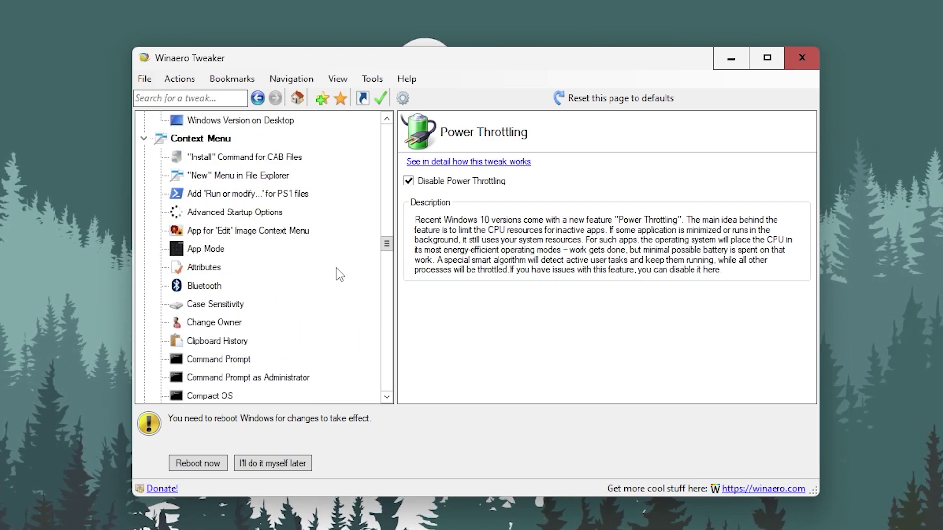
scroll(337, 269, down, 3)
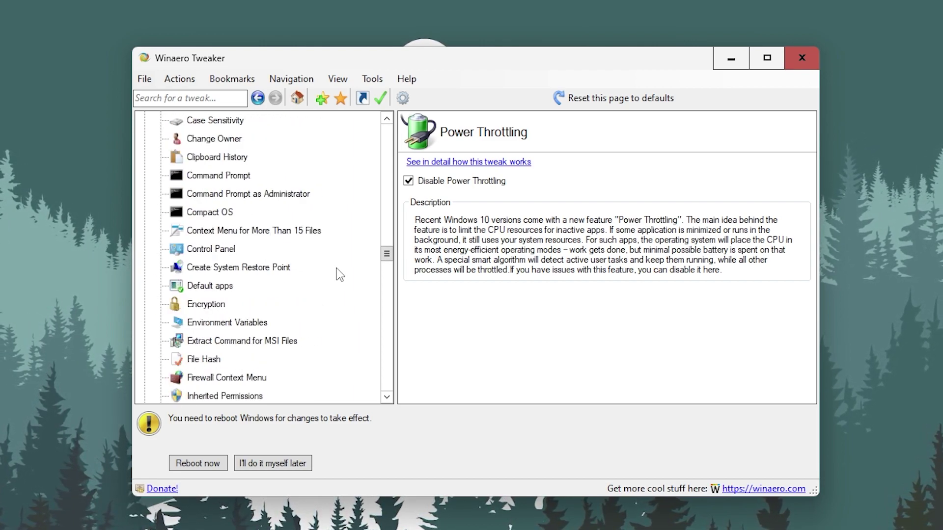
scroll(339, 274, down, 3)
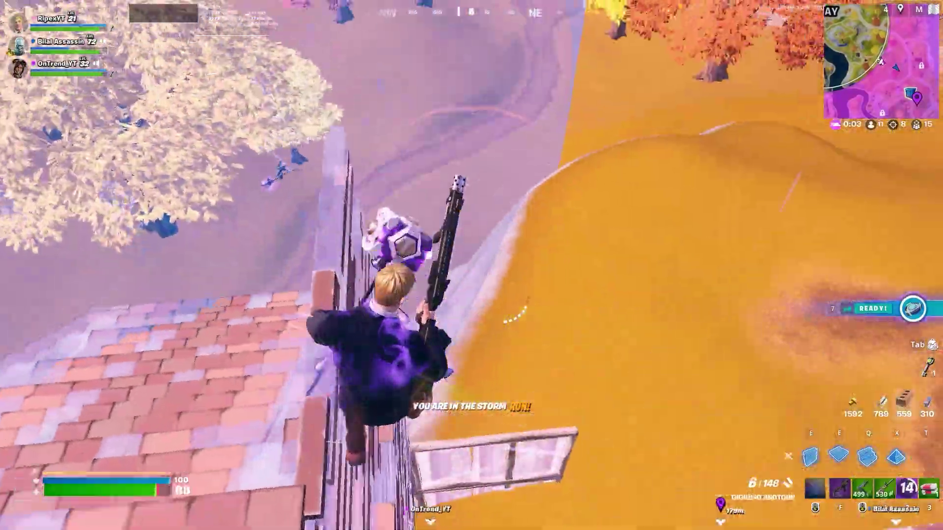
- Fire three assault rifle shots at the houses below, then switch to the Thunder Shotgun and drop off the pink ramps
key(1)
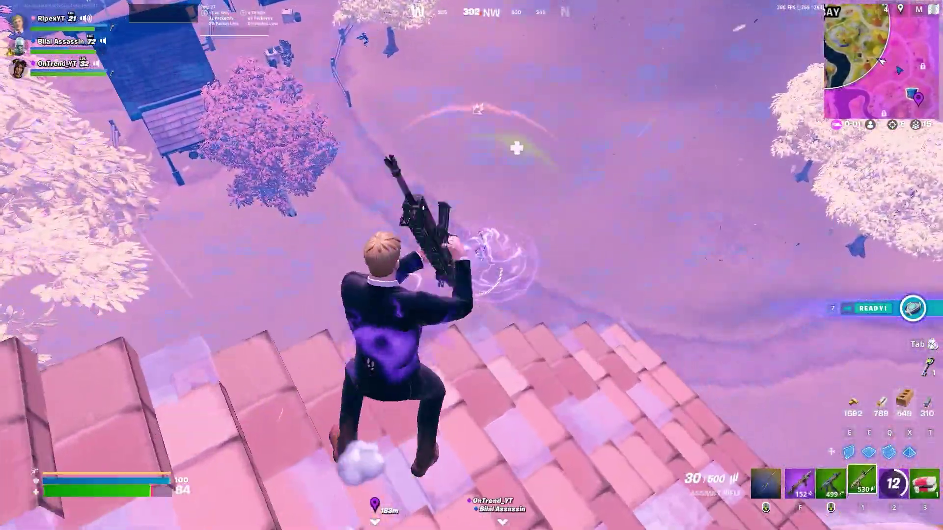
click(471, 265)
click(471, 265)
click(471, 265)
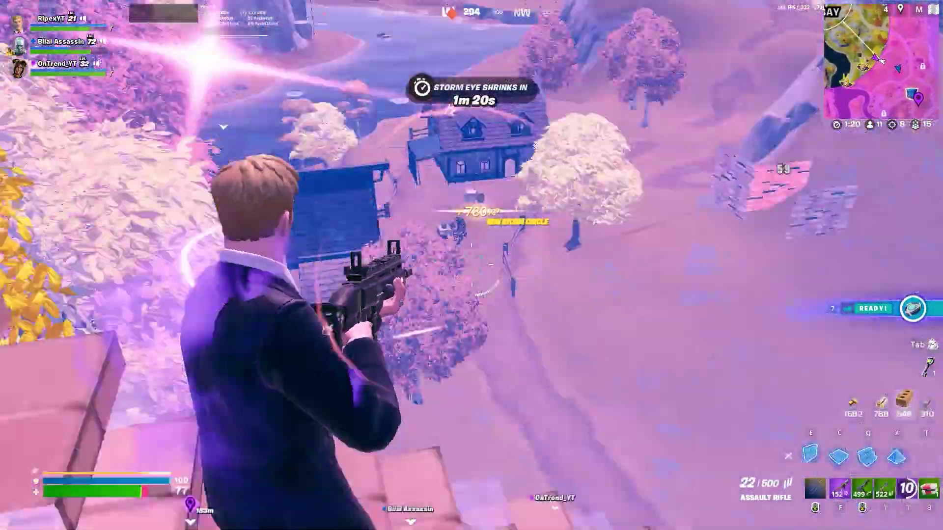
key(2)
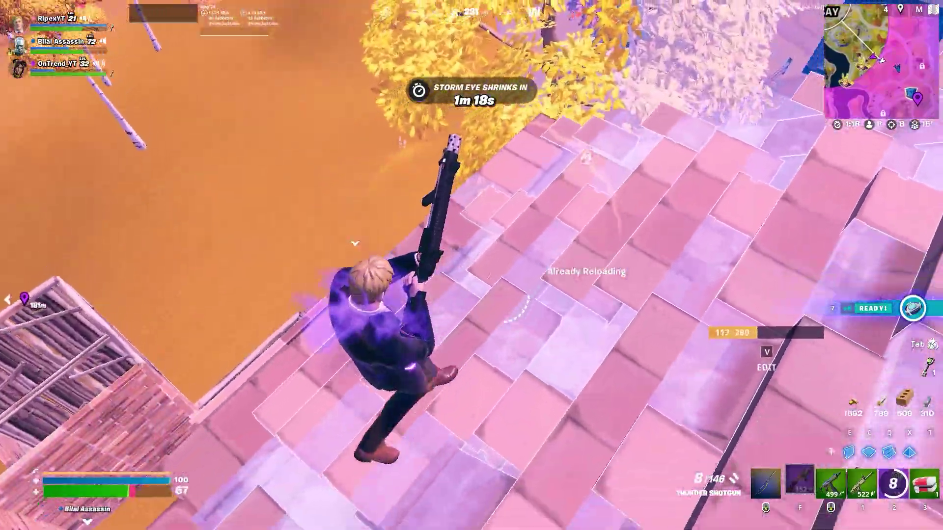
key(w)
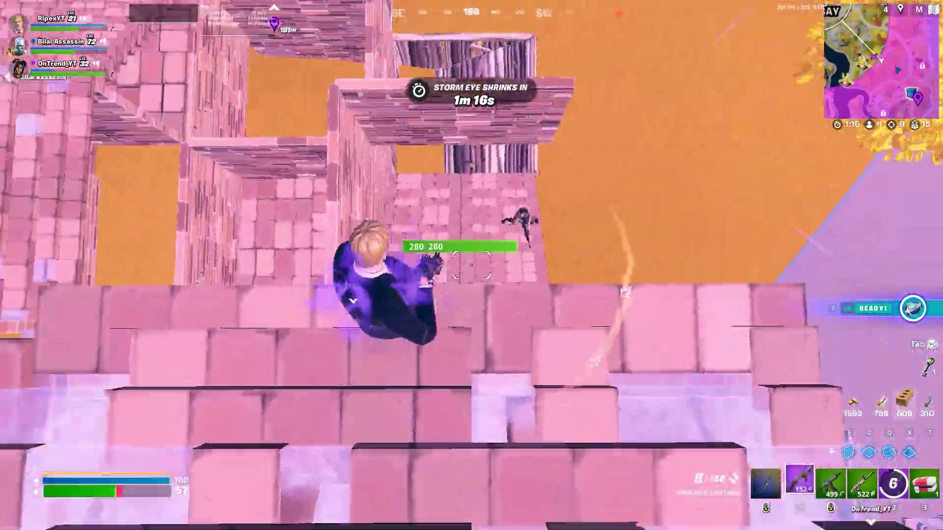